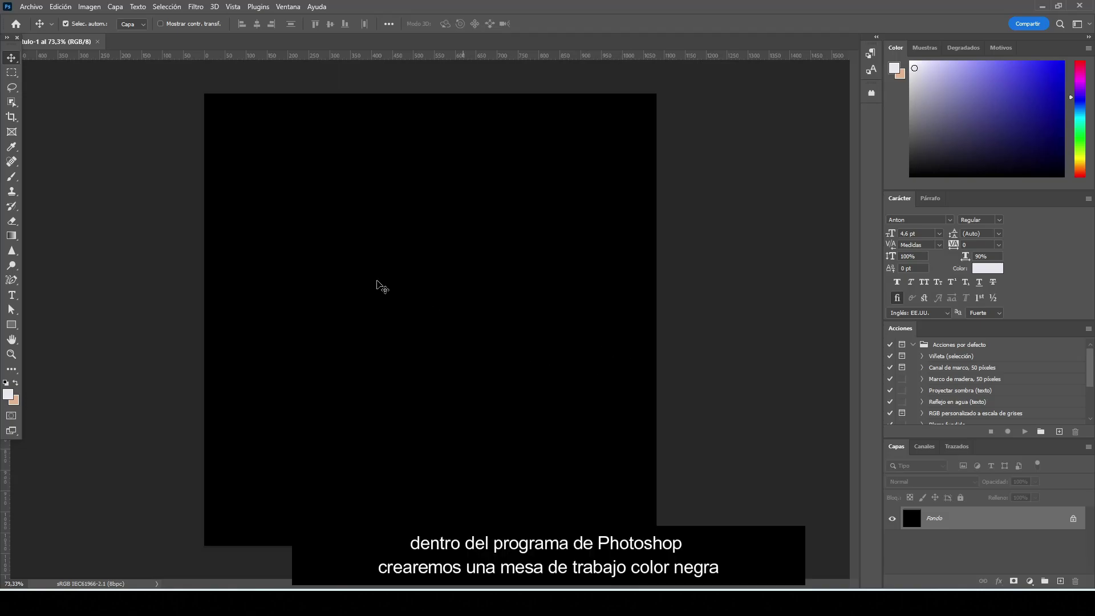
Step: Open the Archivo menu to reach the new-document command
left_click(34, 6)
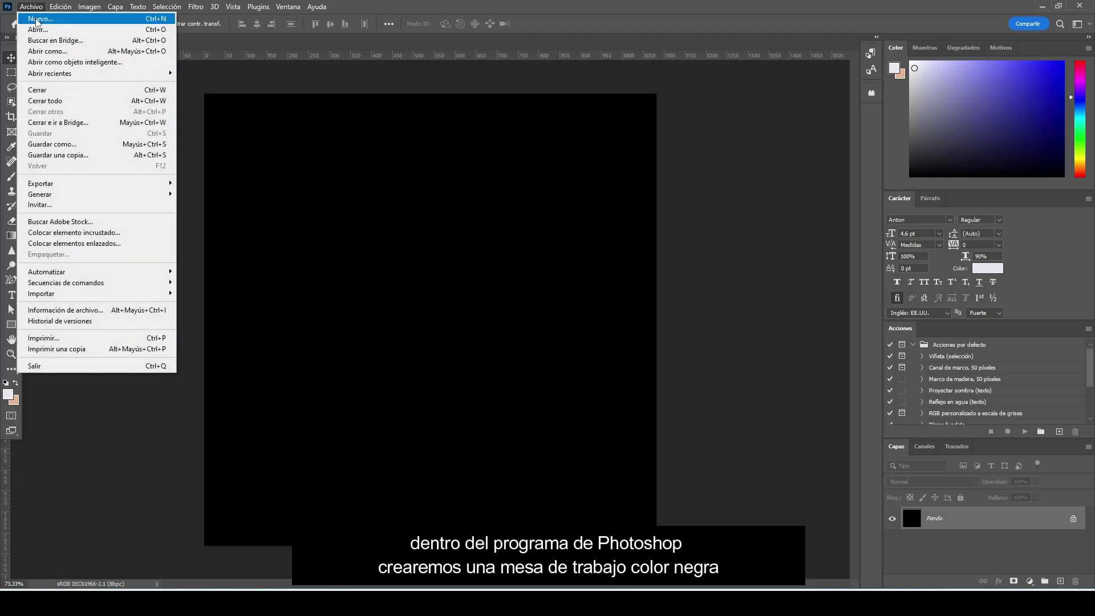
Step: Create a 1080x1080 px document in Color RGB with a black background
left_click(105, 18)
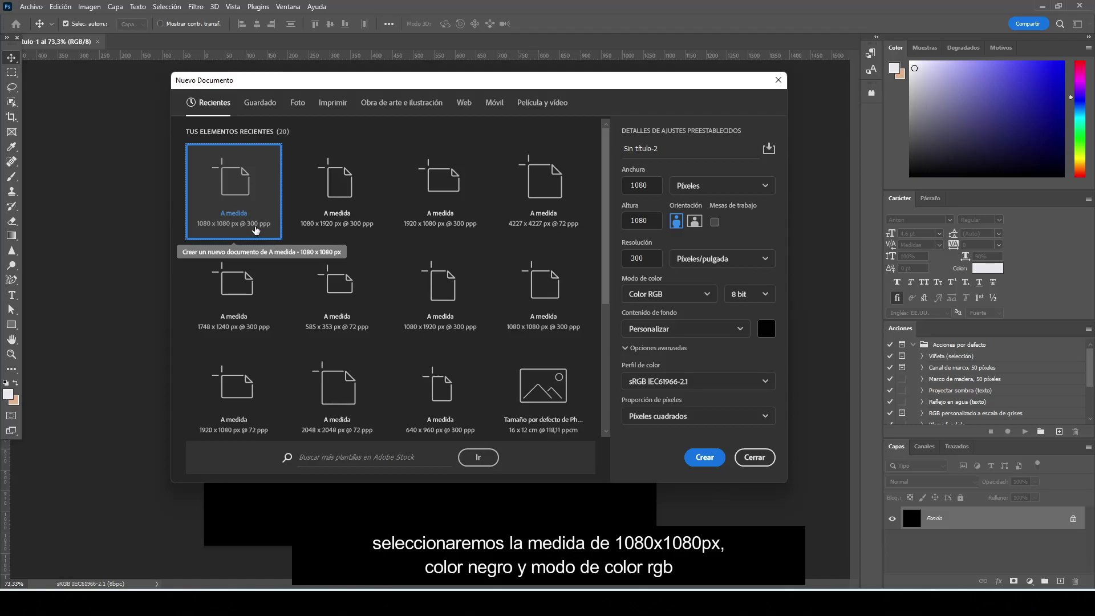
left_click(659, 294)
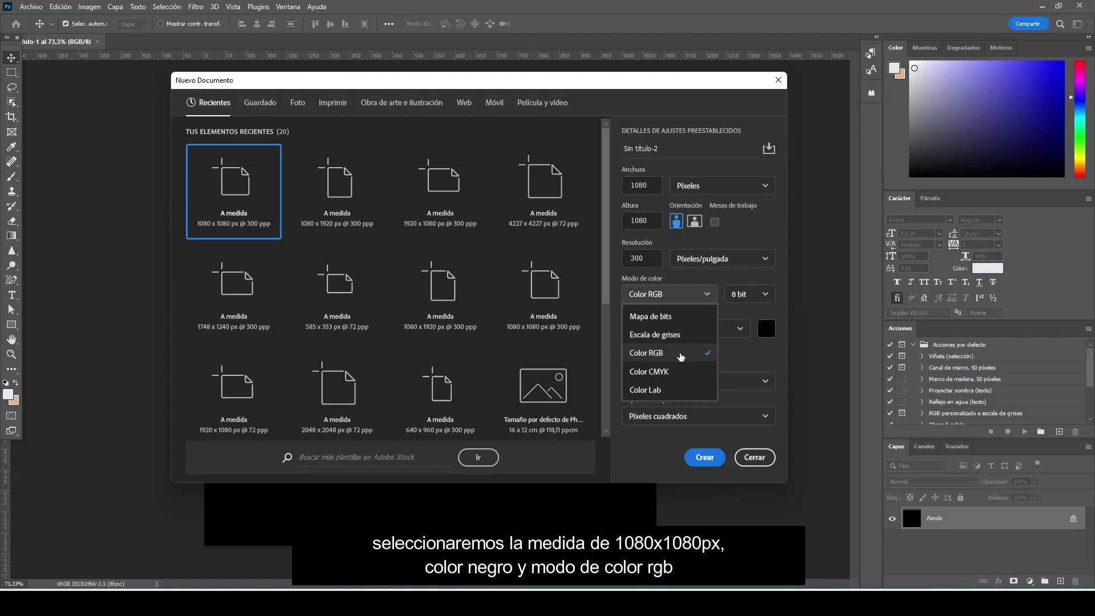
left_click(686, 356)
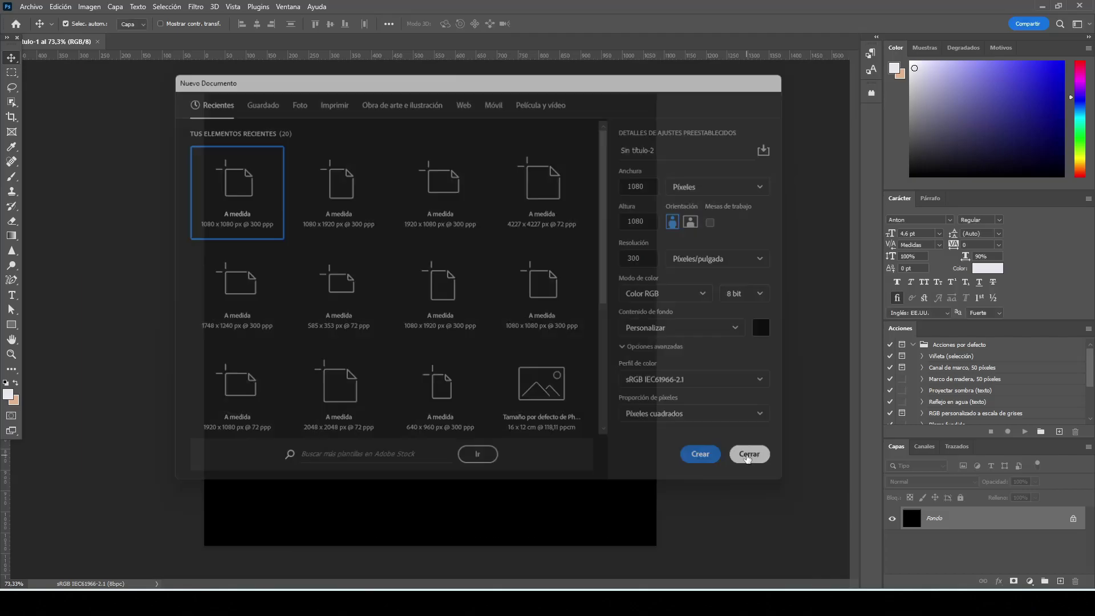
left_click(755, 457)
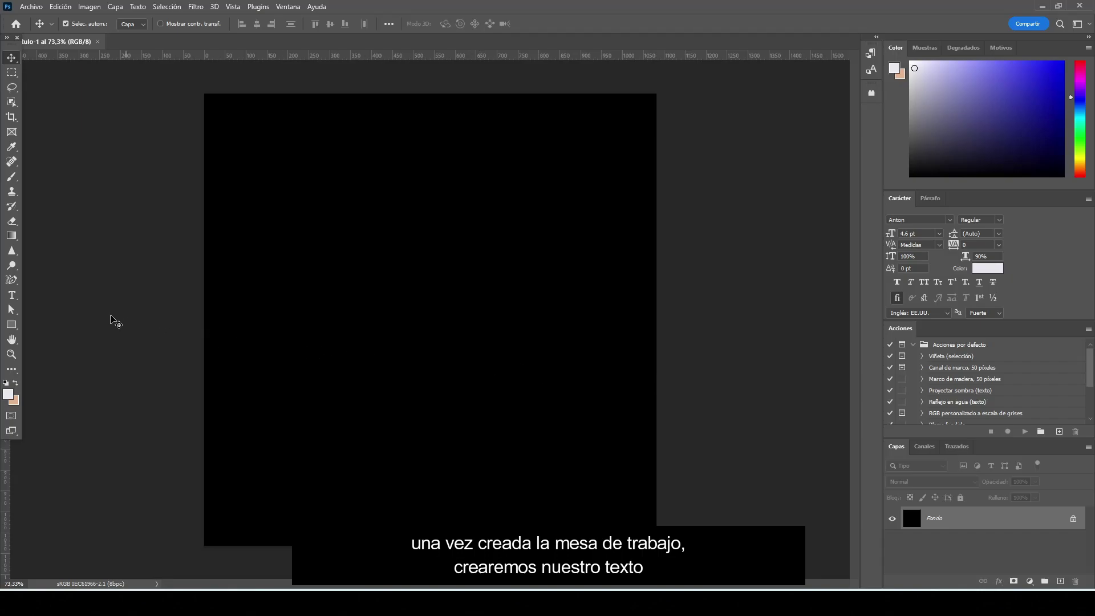
Step: Place a horizontal text insertion point near the top of the canvas for ESTIRAR
left_click(12, 295)
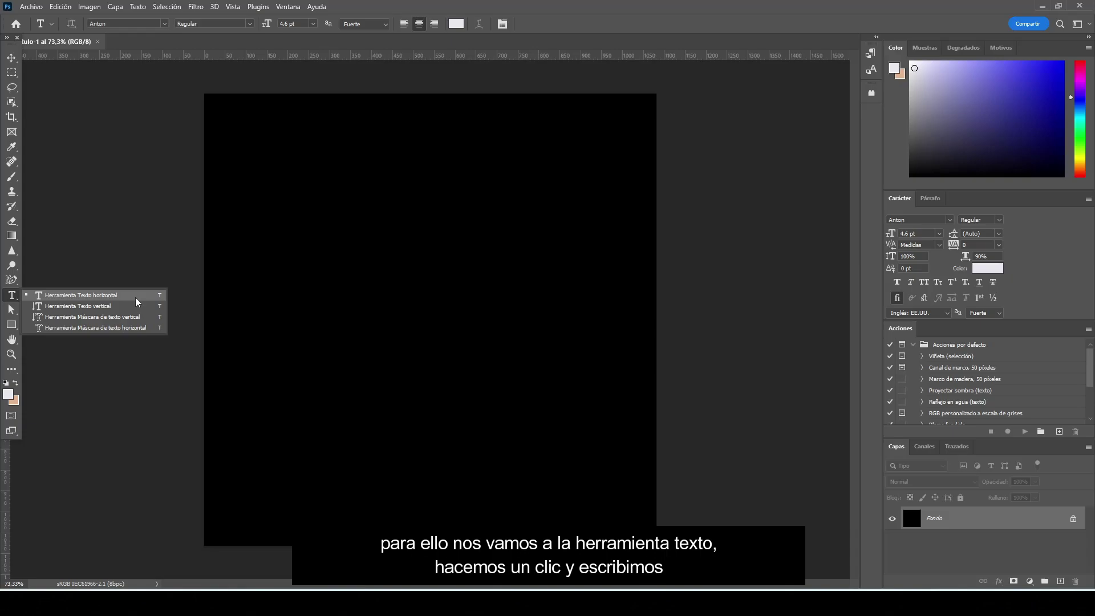
left_click(82, 295)
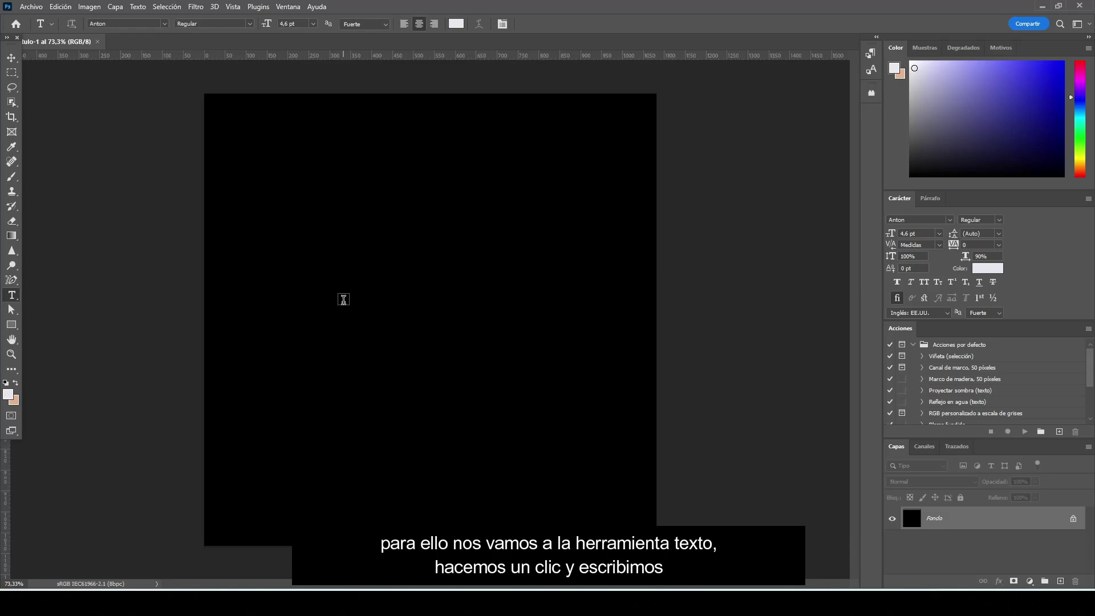
left_click(432, 227)
type("ESTIRAR")
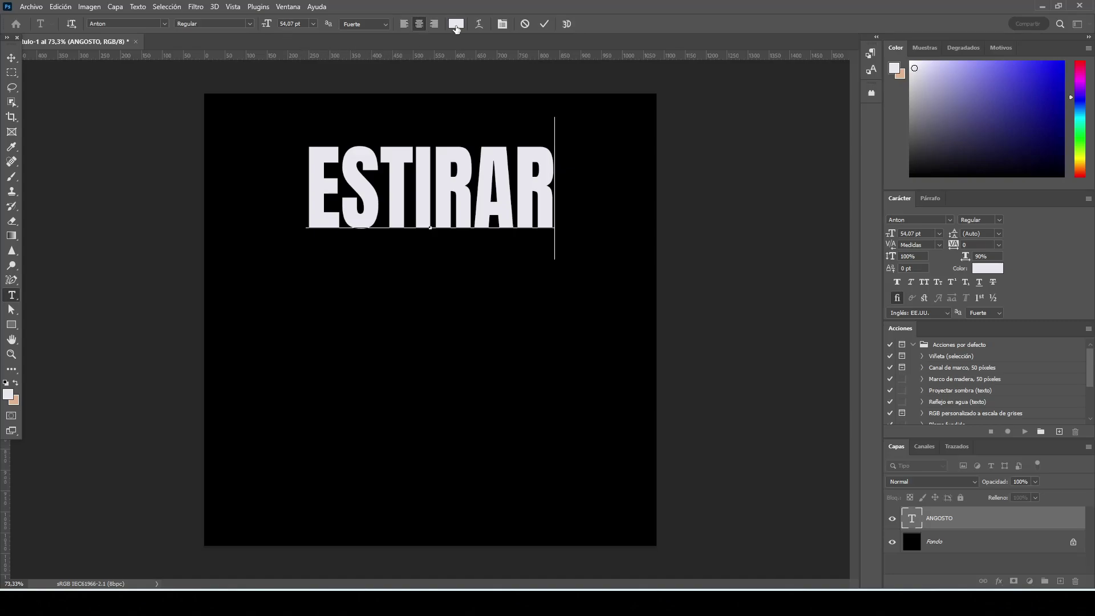
Step: Set the ESTIRAR text colour to hex f6f6f6 and commit the text
left_click(457, 25)
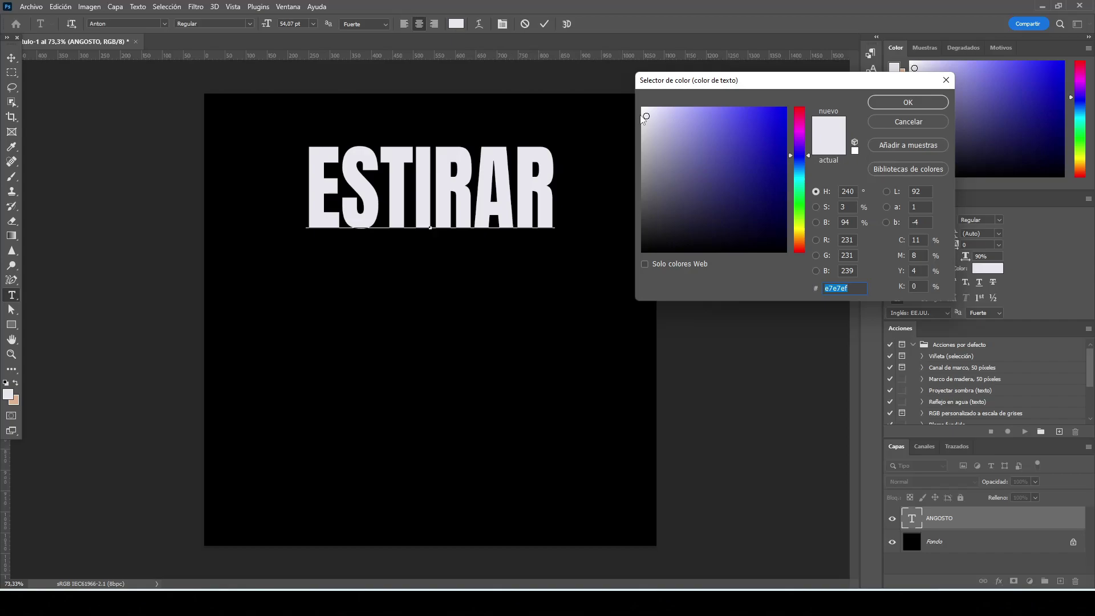
left_click(642, 115)
left_click_drag(641, 114, 637, 112)
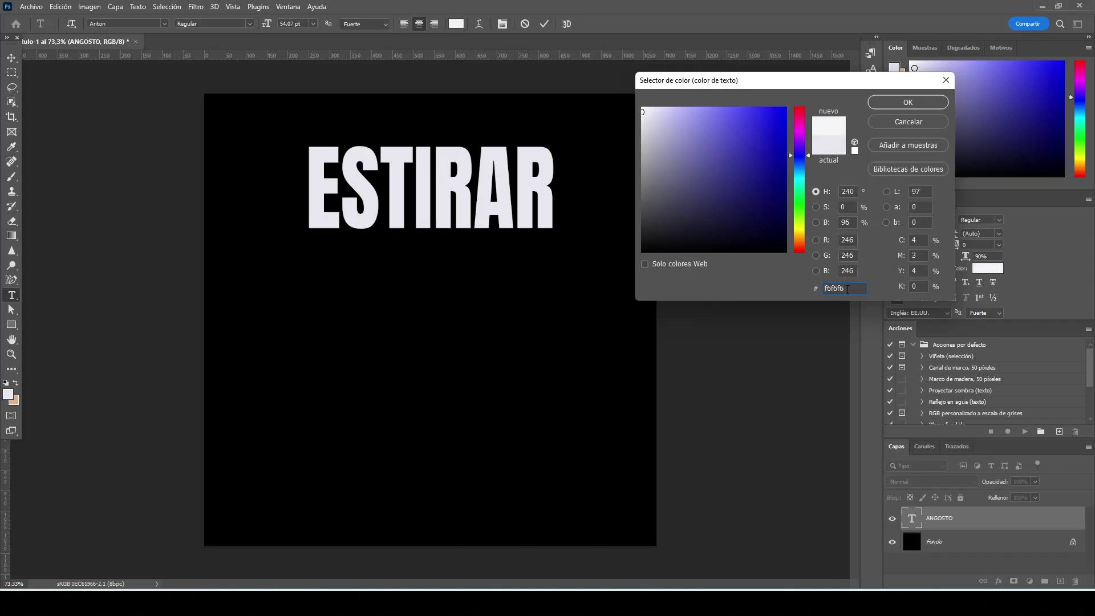
left_click_drag(848, 290, 816, 293)
left_click(853, 289)
left_click(908, 102)
left_click(544, 24)
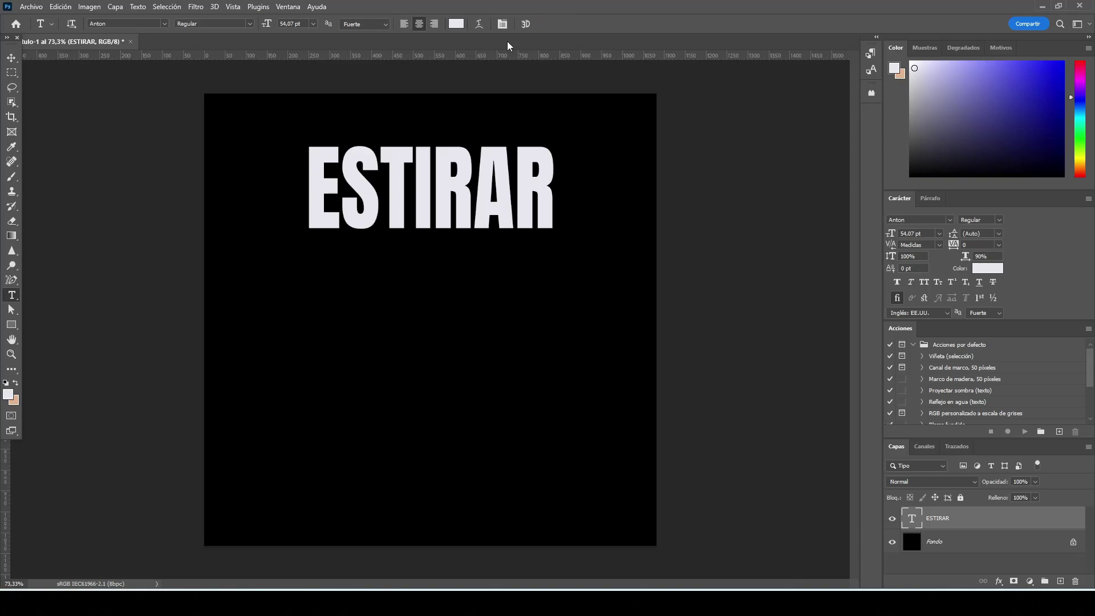
Step: Scale the ESTIRAR text up to about 109% with Free Transform
left_click(11, 59)
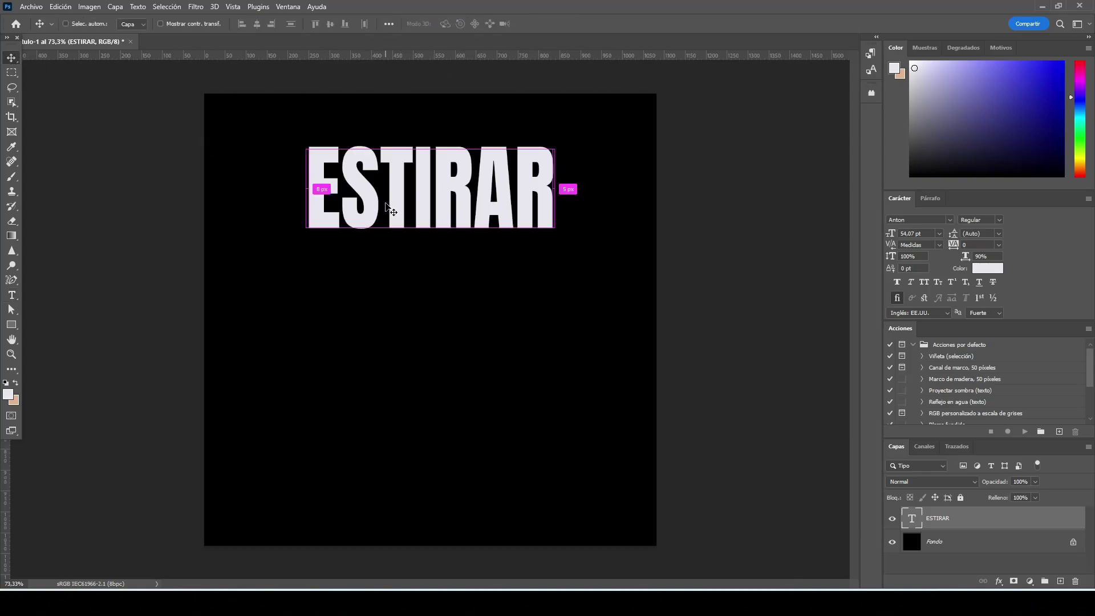
key("ctrl+t")
left_click_drag(431, 140, 431, 135)
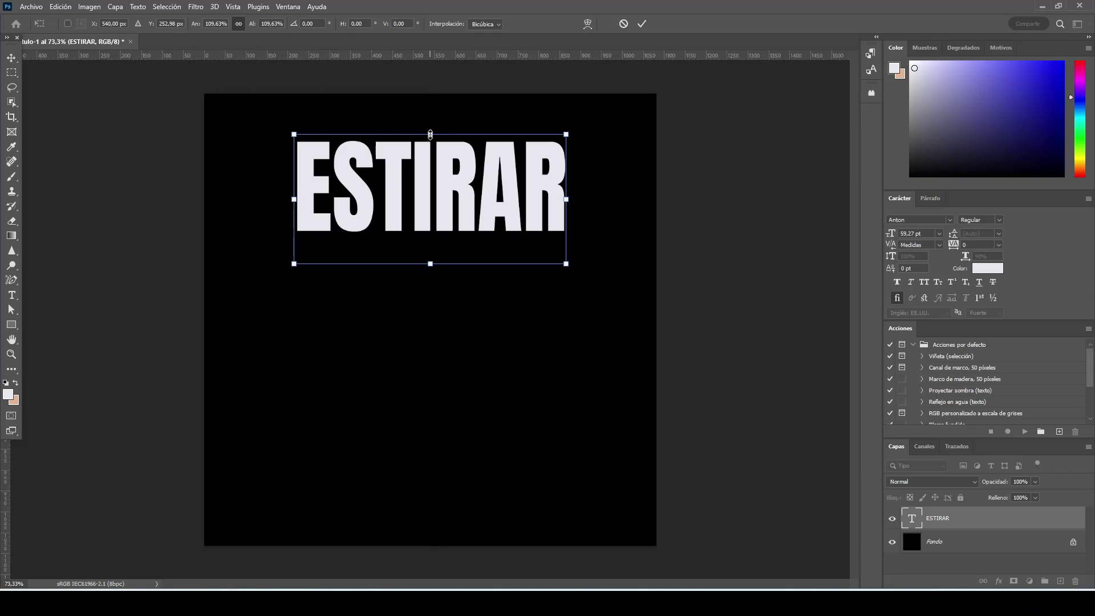
left_click(642, 23)
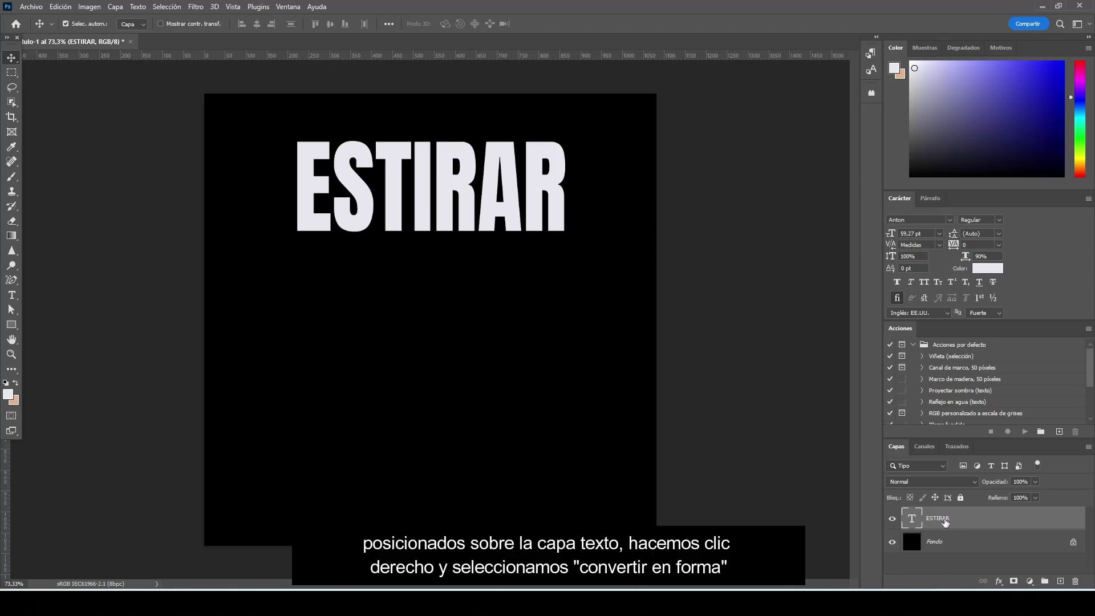
Step: Convert the ESTIRAR text layer to a shape with Convertir en forma
right_click(960, 519)
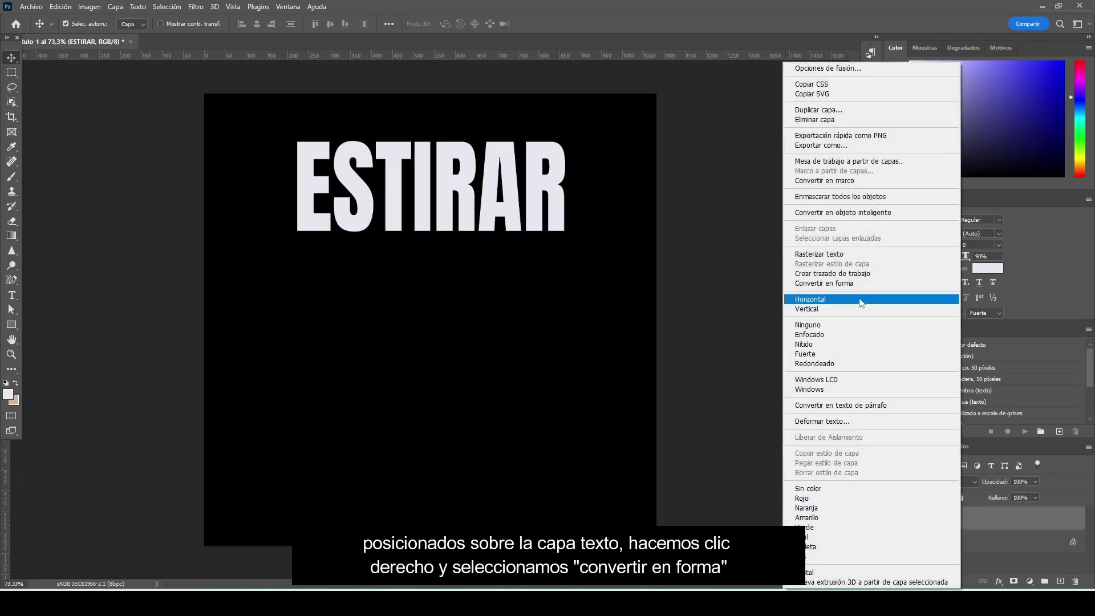
left_click(893, 286)
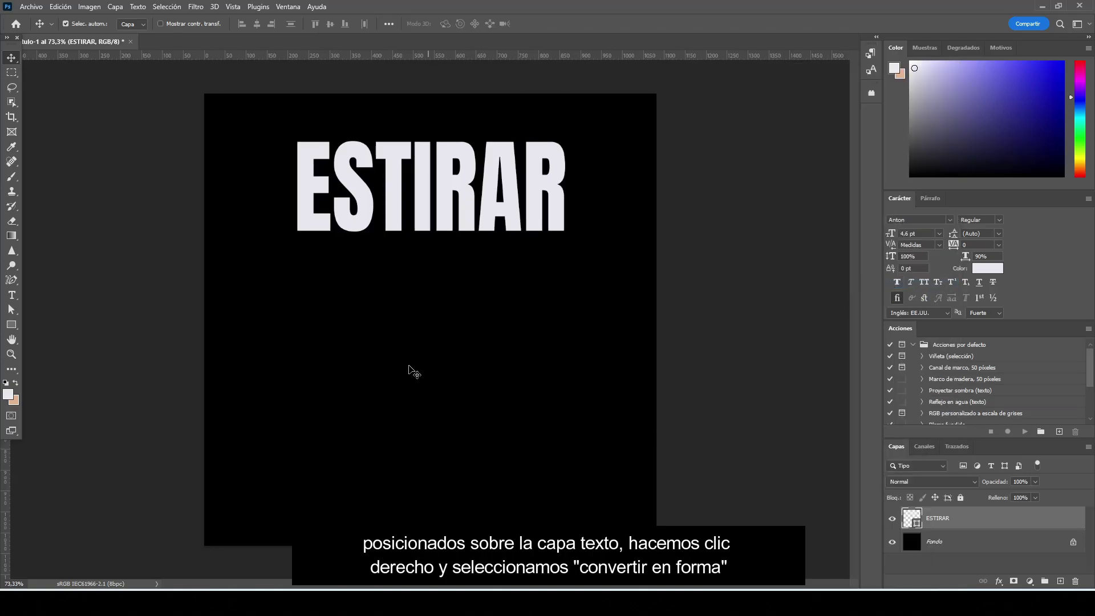
Step: Drag the letters' bottom anchor points straight down to near the canvas bottom, then deselect
left_click(11, 310)
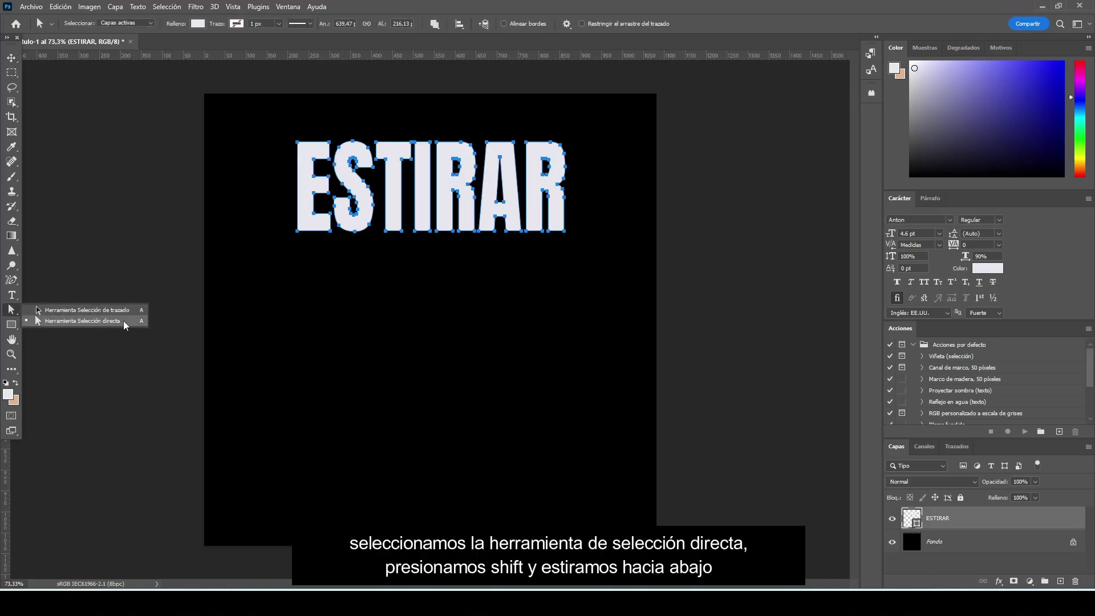
left_click(123, 321)
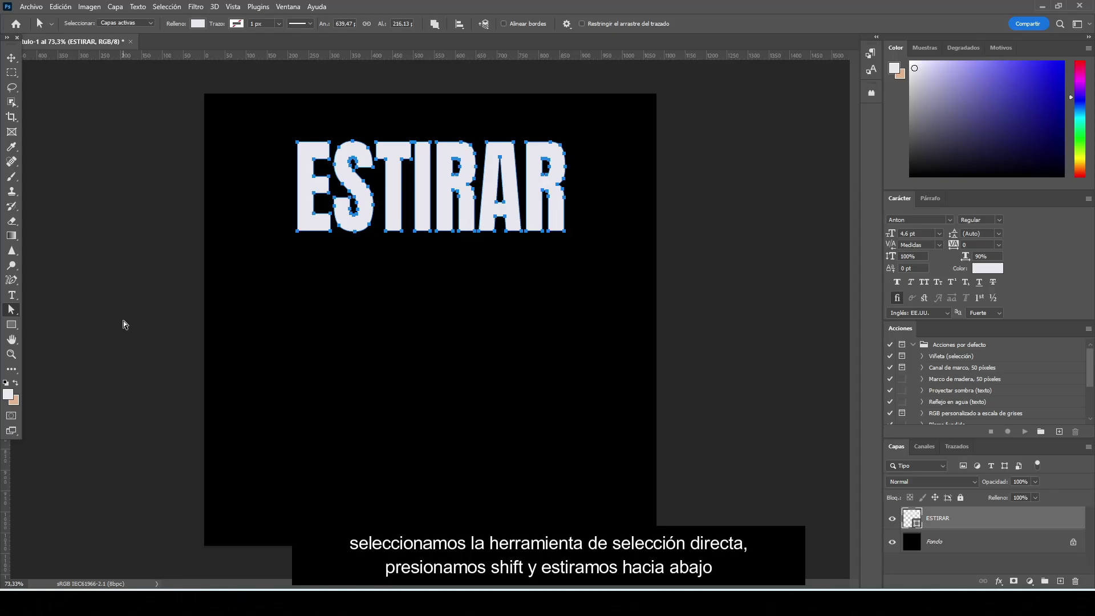
left_click_drag(183, 203, 685, 255)
left_click_drag(430, 235, 412, 498)
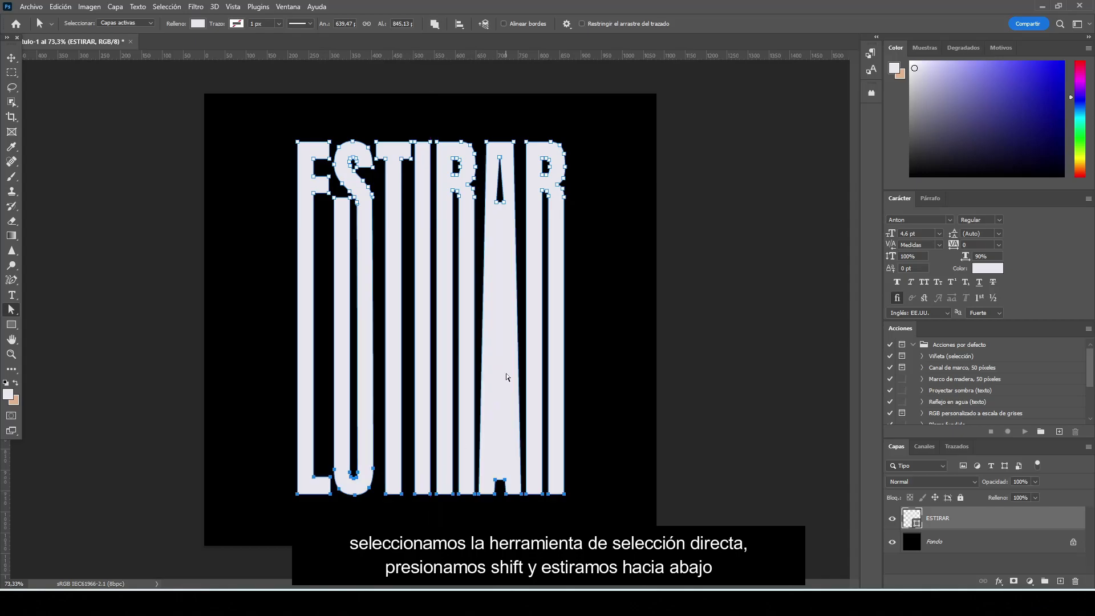
left_click(747, 335)
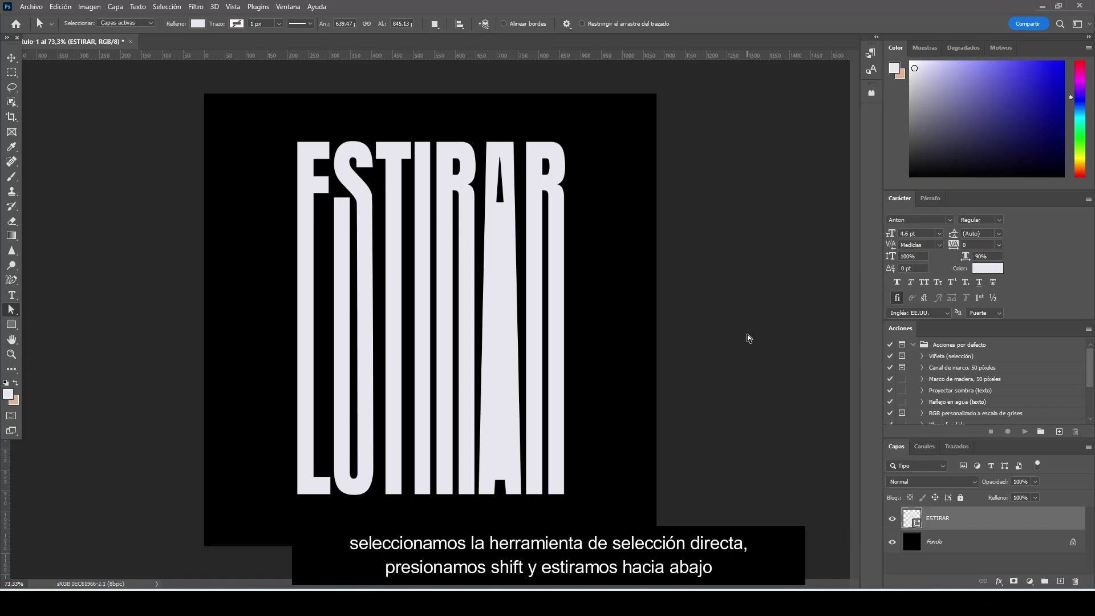